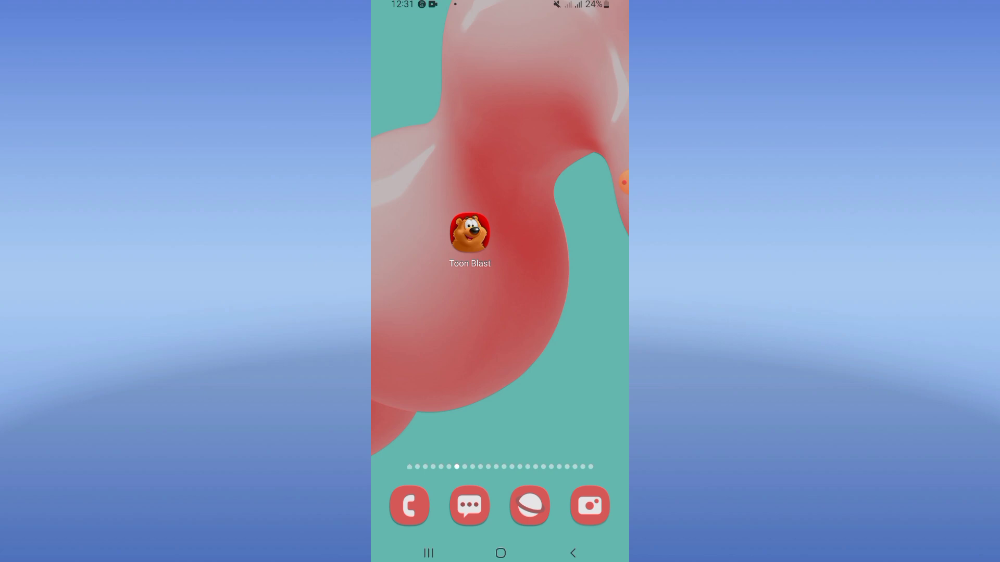
- Go to Settings > Apps, search installed apps for 'toon', and open Toon Blast's App info
{"action": "left_click_drag", "start_coordinate": [500, 391], "coordinate": [500, 156]}
{"action": "left_click_drag", "start_coordinate": [624, 182], "coordinate": [472, 320]}
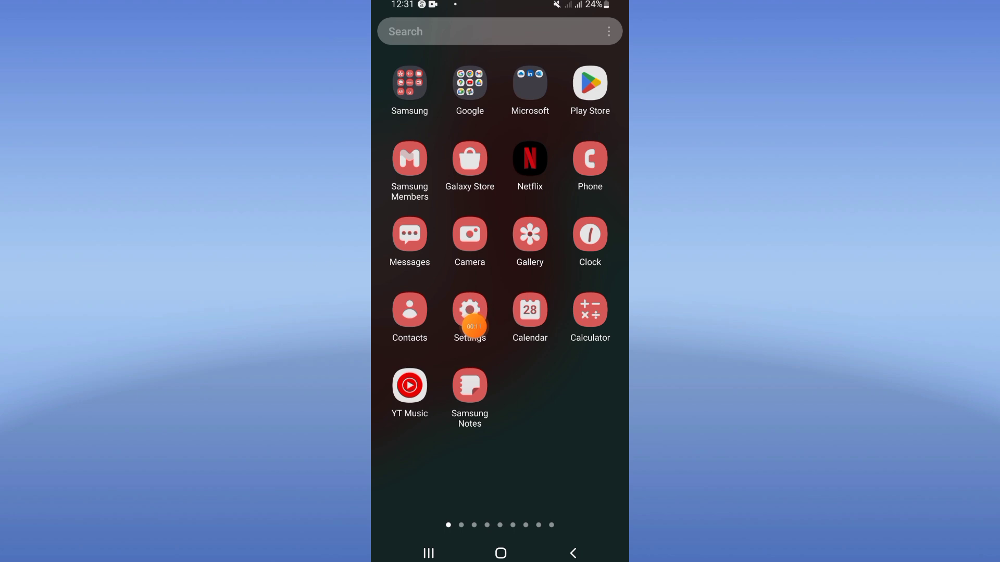
{"action": "left_click", "coordinate": [470, 311]}
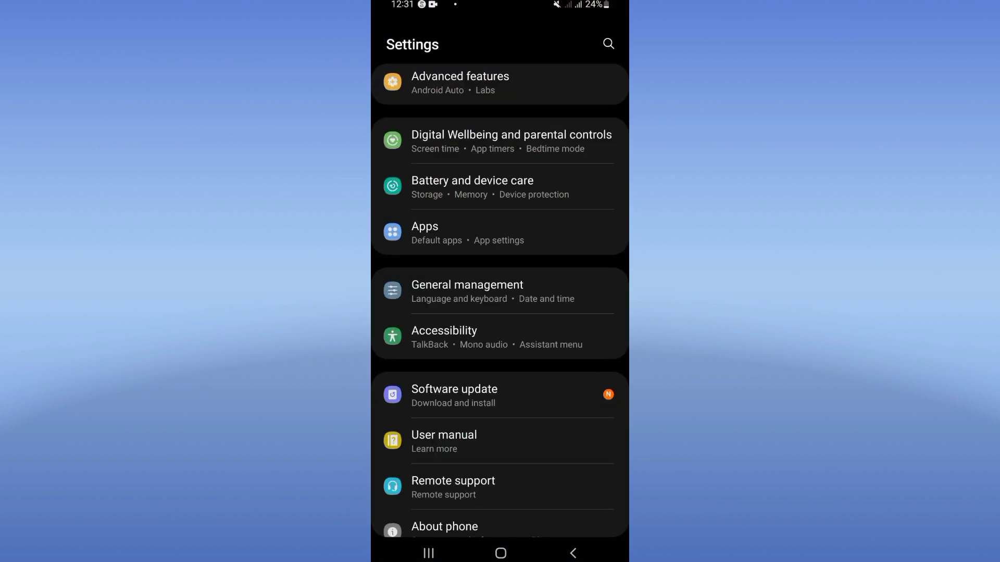
{"action": "left_click", "coordinate": [500, 232]}
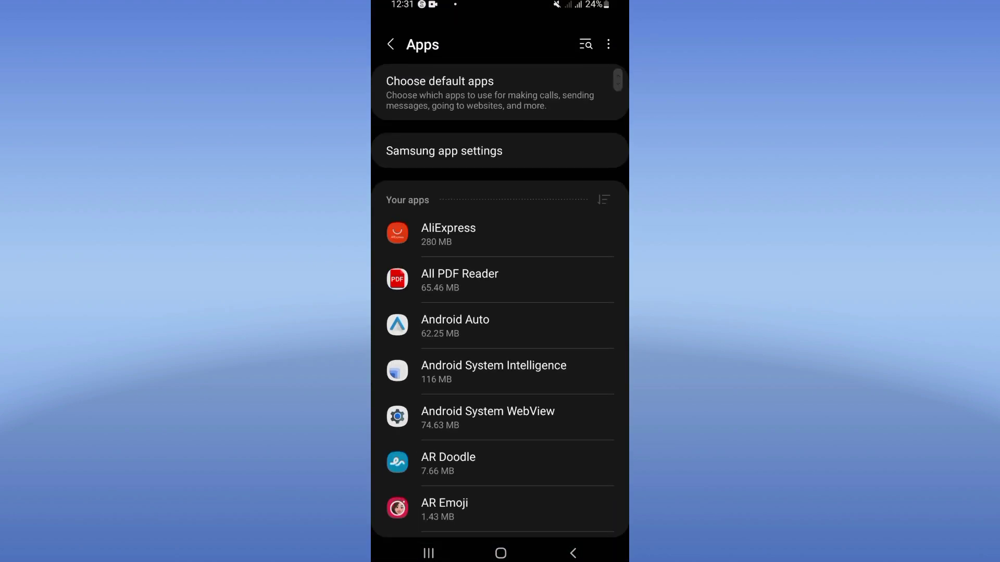
{"action": "left_click", "coordinate": [590, 43]}
{"action": "type", "text": "toon"}
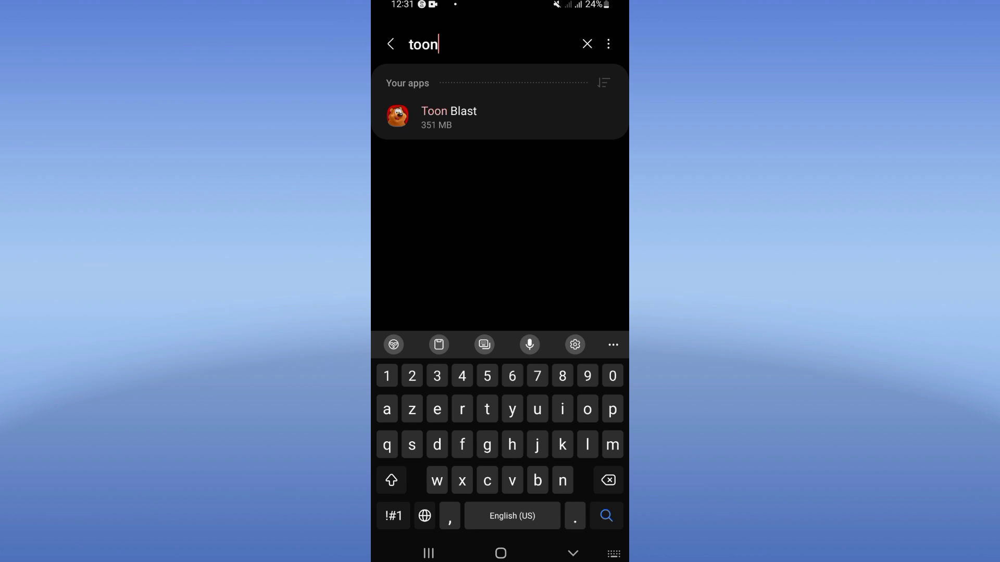
{"action": "left_click", "coordinate": [500, 117]}
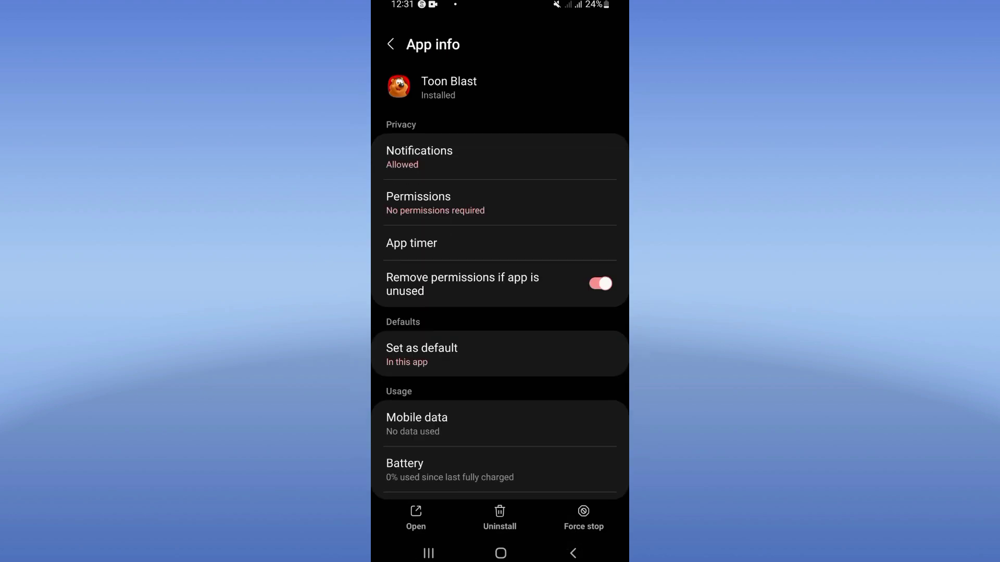
{"action": "scroll", "coordinate": [500, 312], "scroll_direction": "down", "scroll_amount": 5}
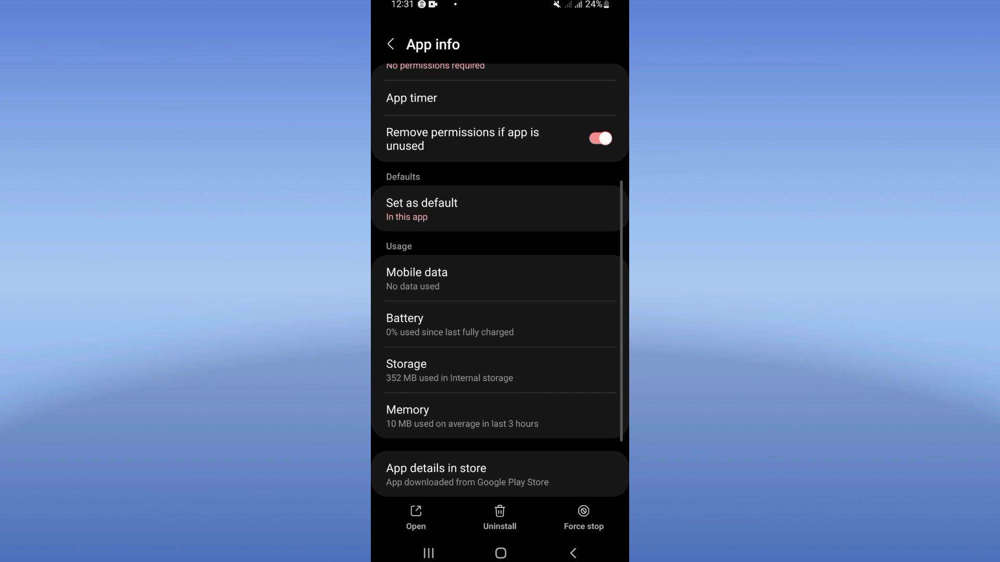
- Clear Toon Blast's cache from its Storage page and return to App info
{"action": "left_click", "coordinate": [501, 306]}
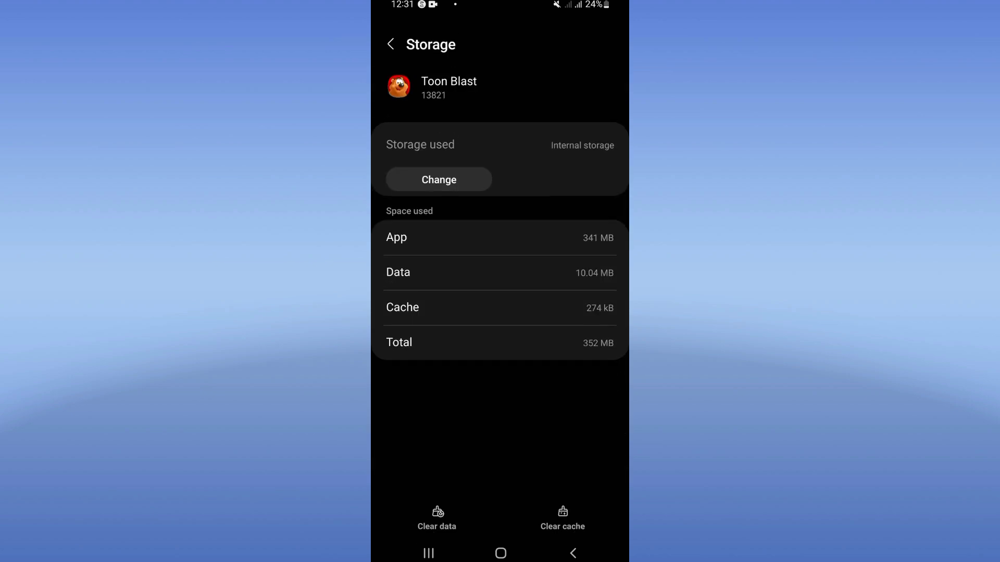
{"action": "left_click", "coordinate": [563, 518]}
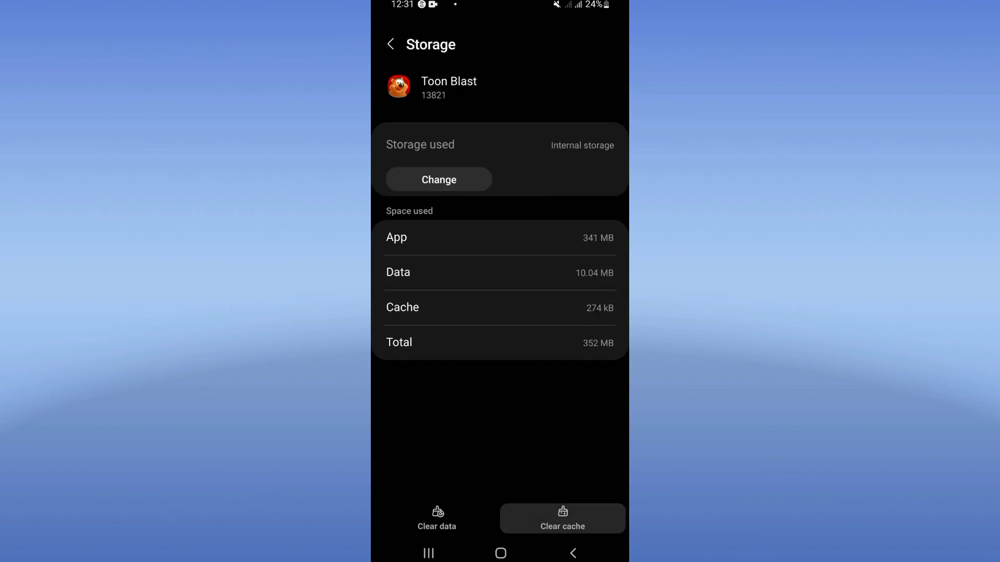
{"action": "left_click", "coordinate": [572, 553]}
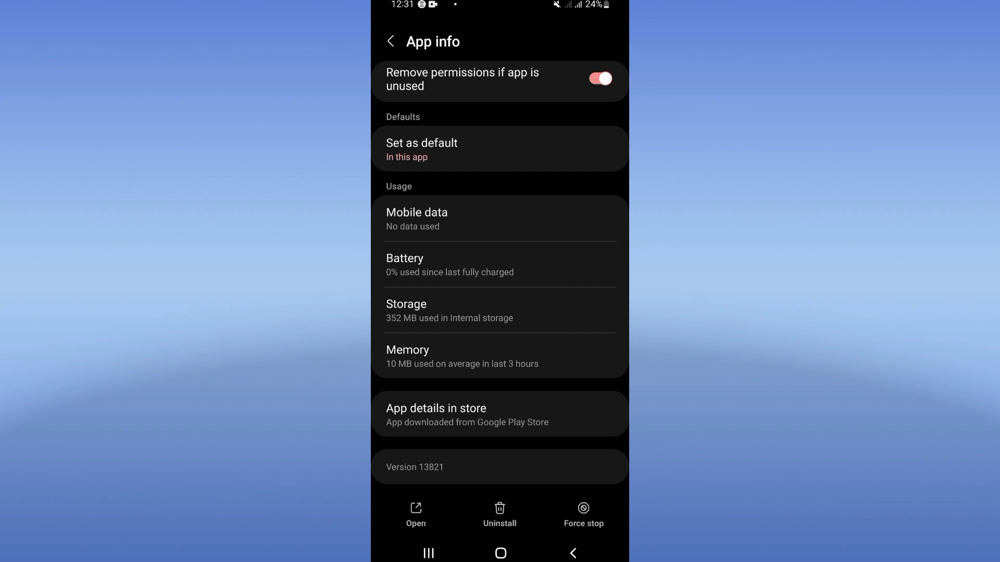
- Force stop Toon Blast, confirm with OK, and go to the home screen
{"action": "left_click", "coordinate": [583, 514]}
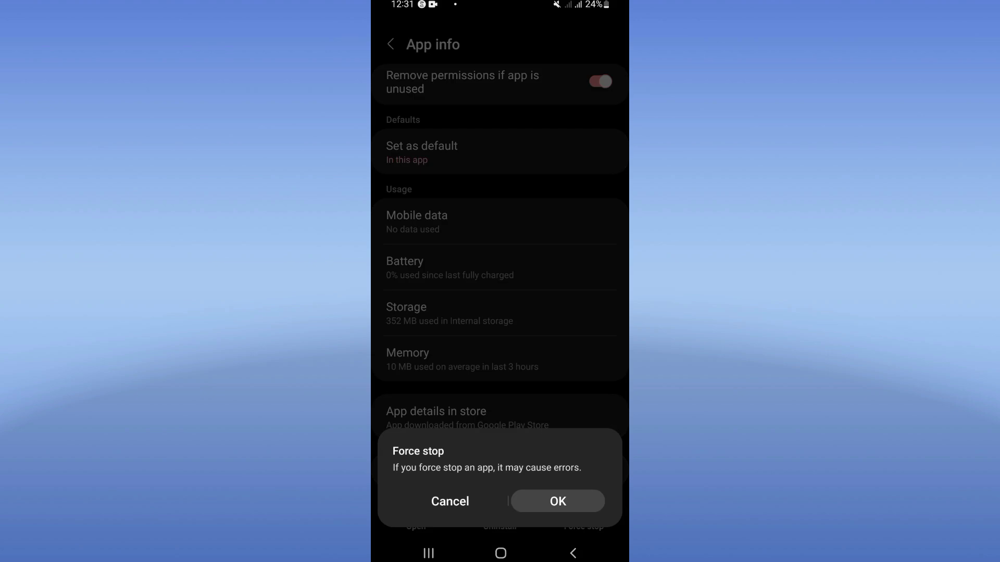
{"action": "left_click", "coordinate": [557, 502]}
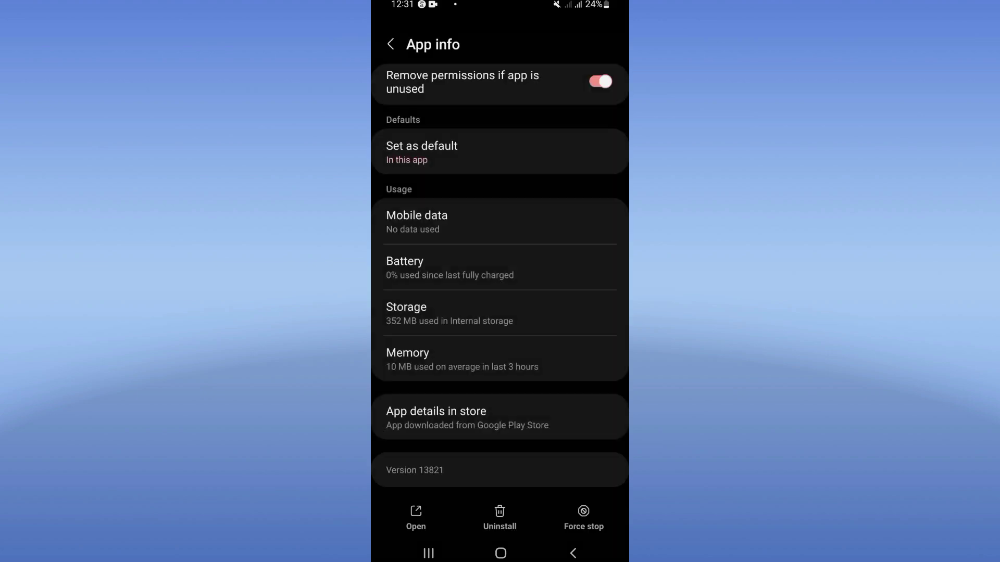
{"action": "left_click", "coordinate": [500, 552]}
{"action": "scroll", "coordinate": [500, 312], "scroll_direction": "down", "scroll_amount": 3}
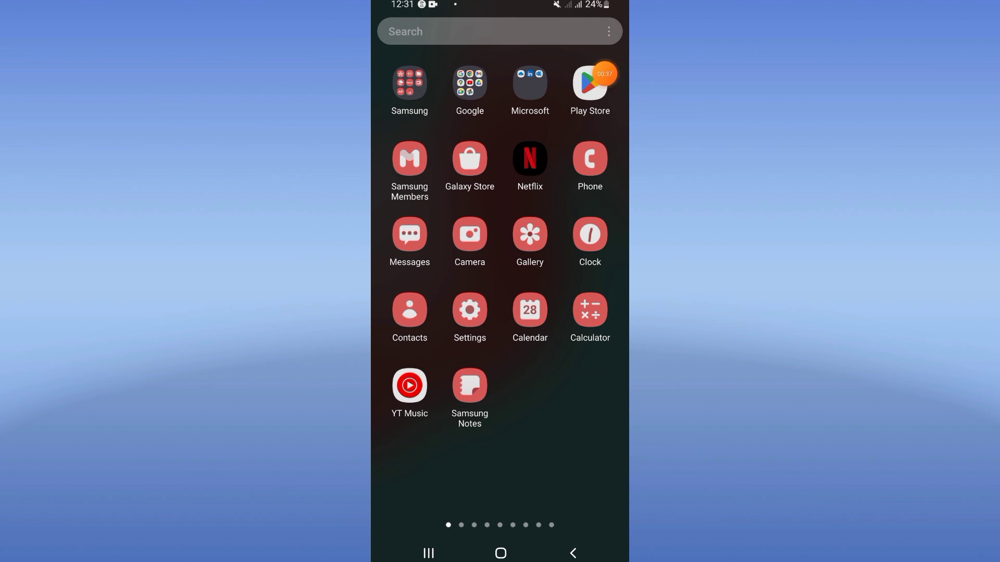
- Show the Power off/Restart menu, dismiss it, and return to the home screen
{"action": "key", "text": "Escape"}
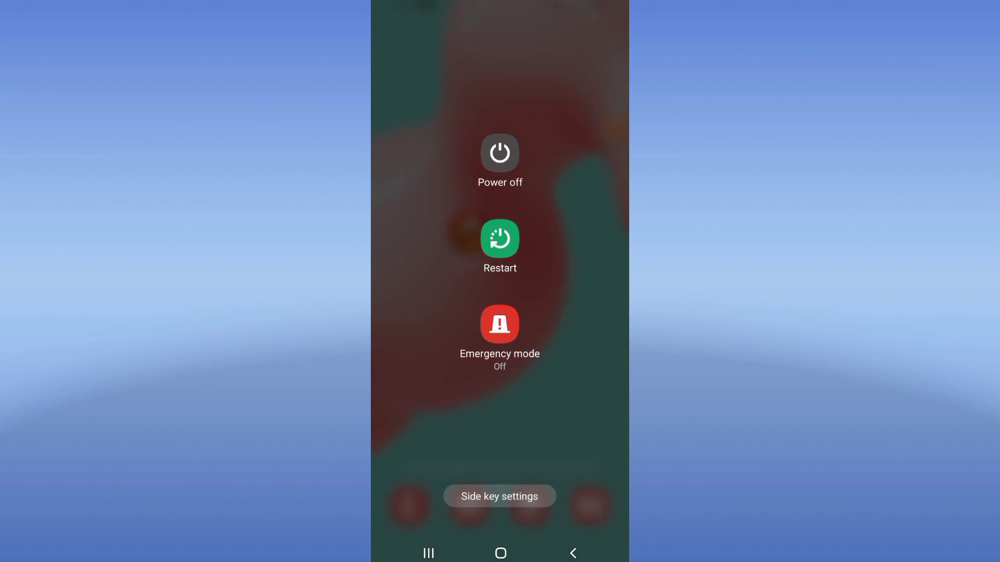
{"action": "key", "text": "Escape"}
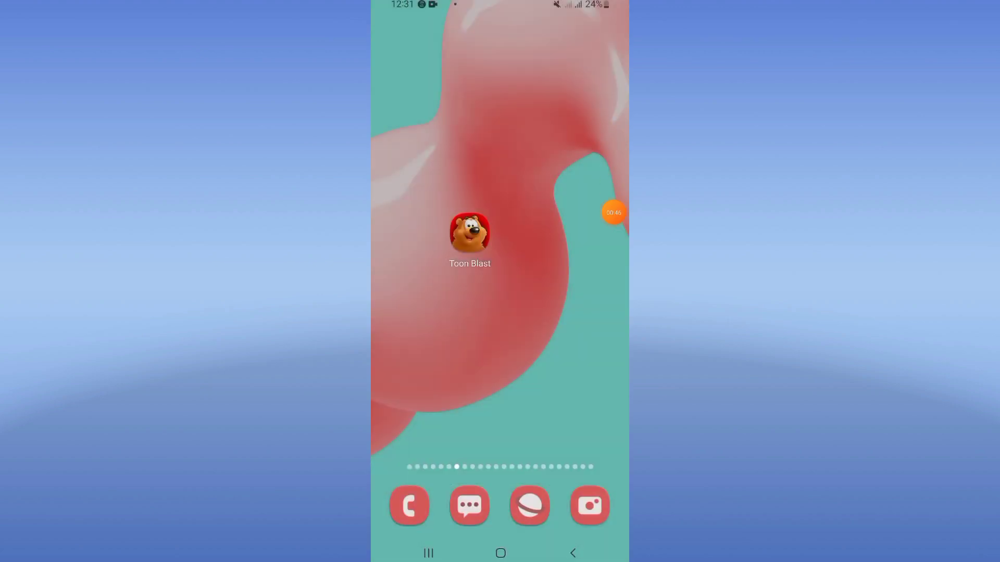
{"action": "left_click_drag", "start_coordinate": [452, 201], "coordinate": [614, 260]}
{"action": "left_click", "coordinate": [613, 260]}
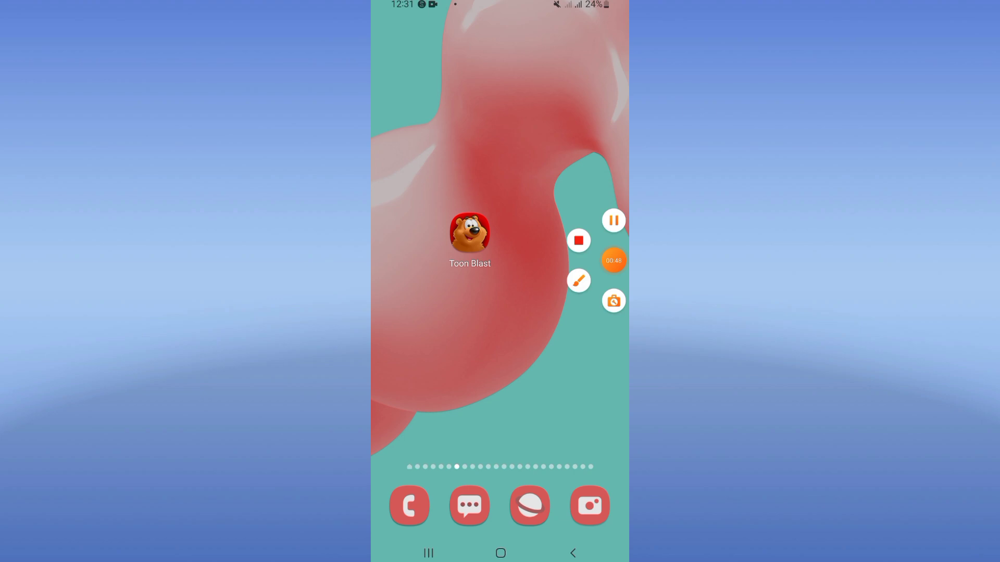